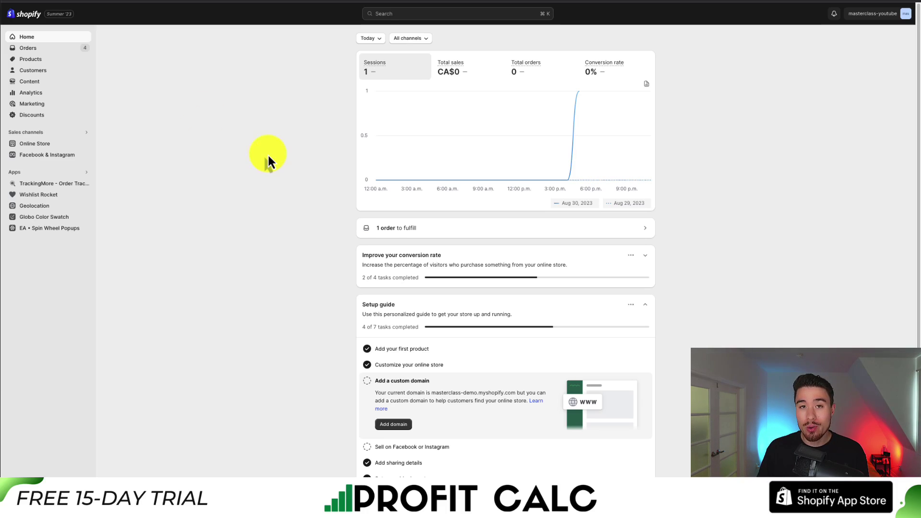
- Go to Online Store to see the themes page with the current Dawn theme
click(31, 145)
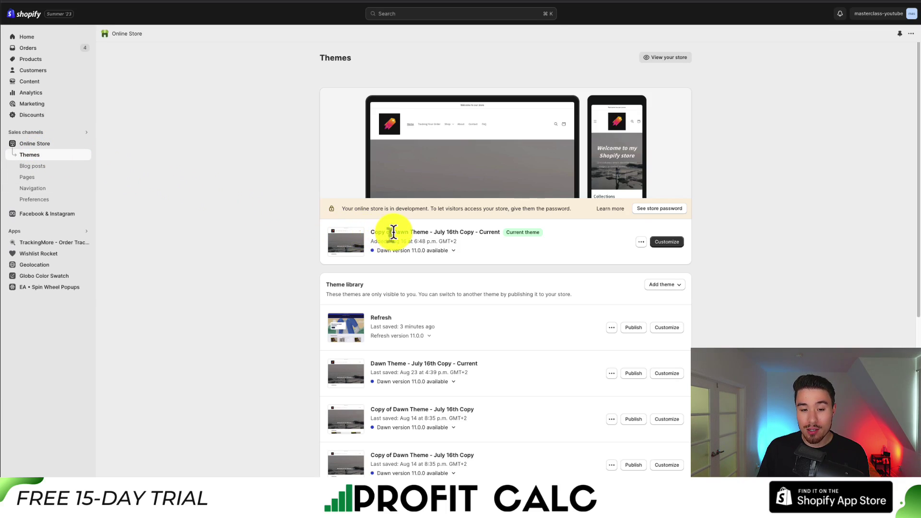
- Launch the theme editor for the current Dawn theme copy
drag(393, 232, 444, 238)
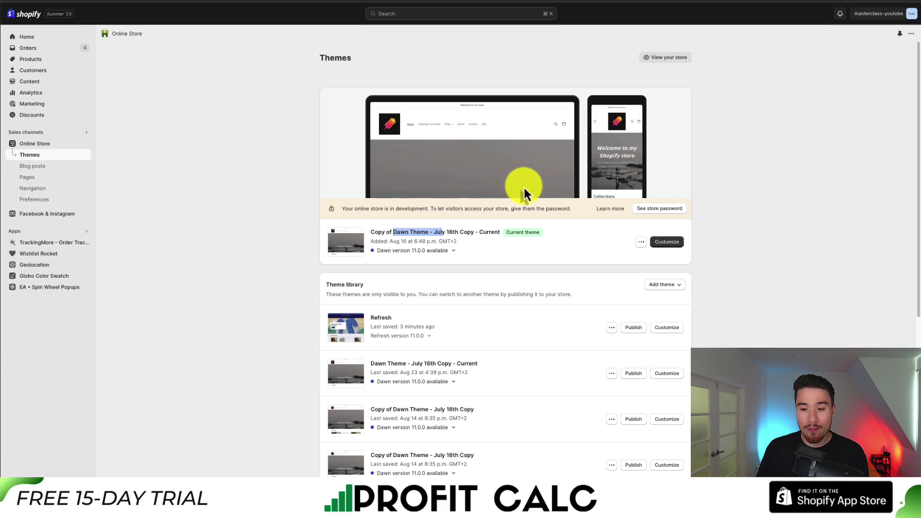
click(673, 244)
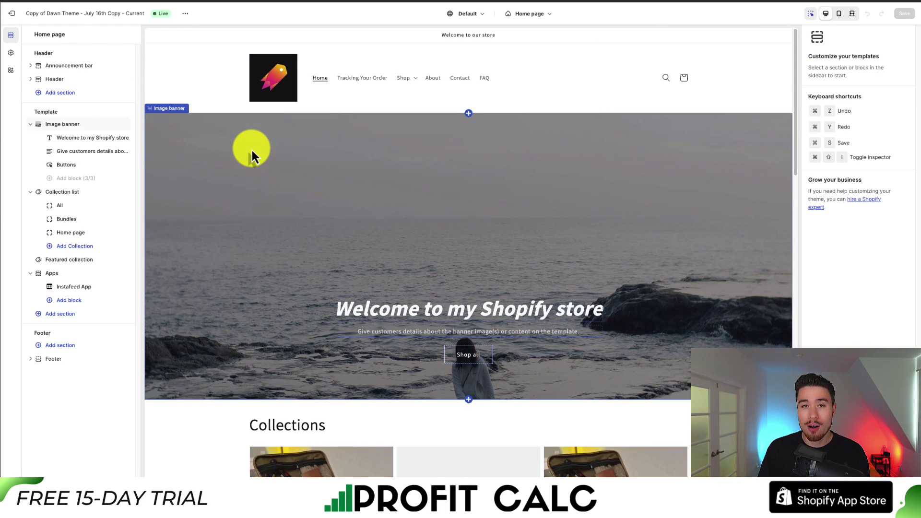
- Show Typography in Theme settings: Assistant headings and body, both at 100% scale
click(11, 54)
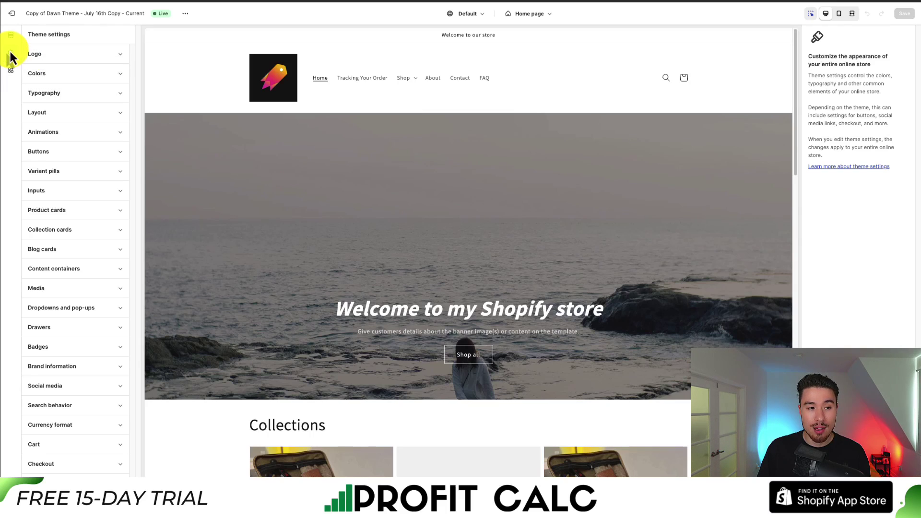
click(82, 92)
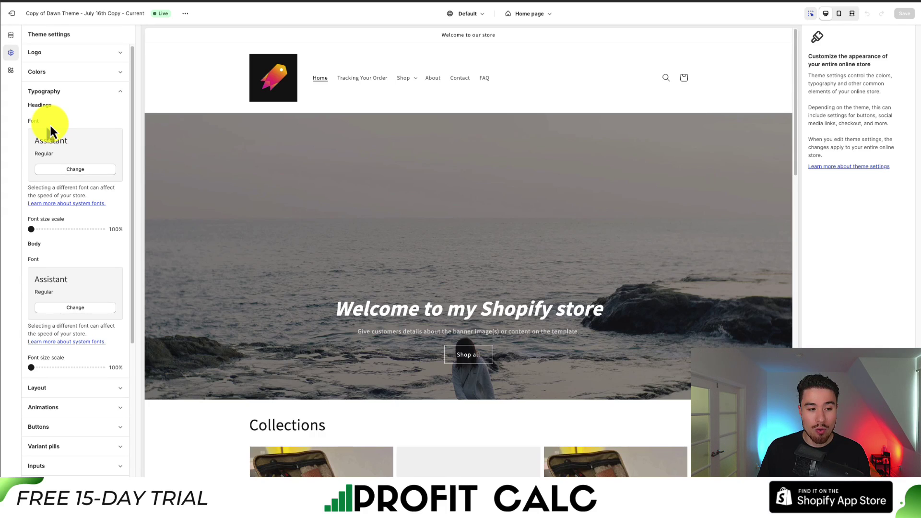
drag(37, 105, 68, 115)
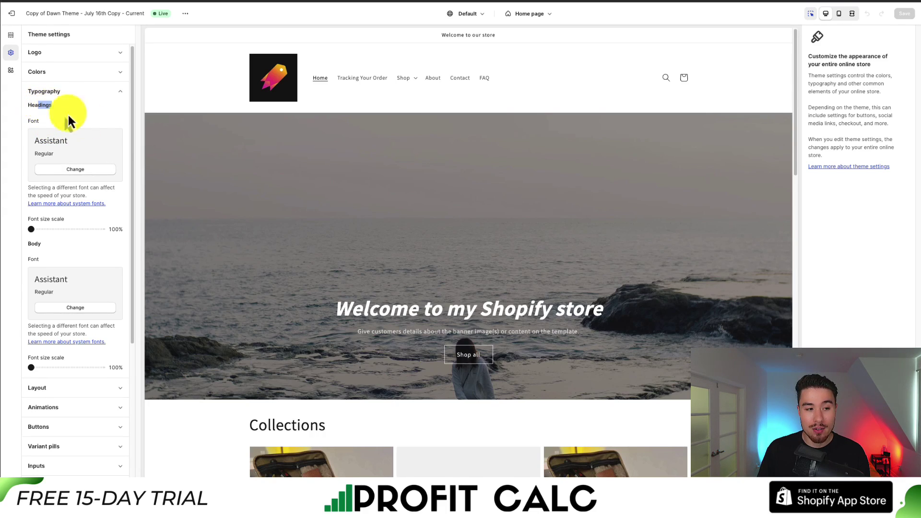
scroll(359, 230, down, 1)
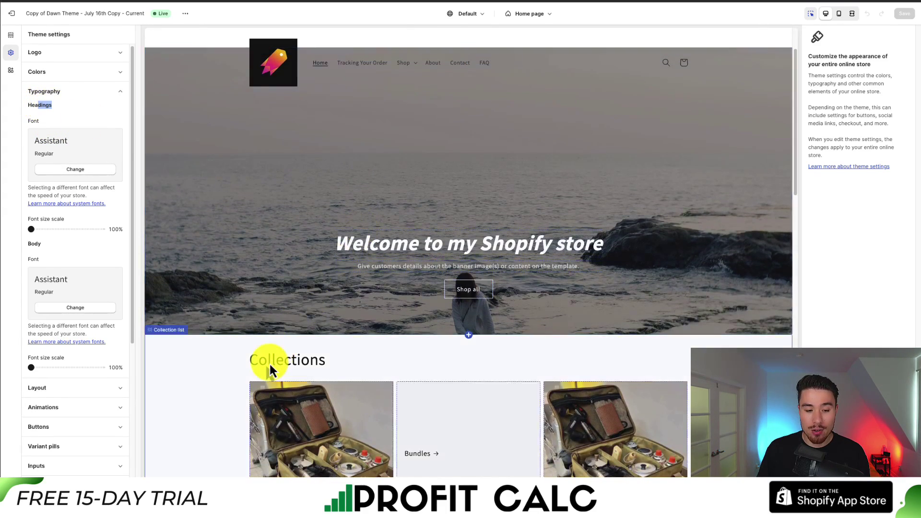
scroll(240, 311, down, 8)
click(50, 247)
drag(50, 247, 272, 247)
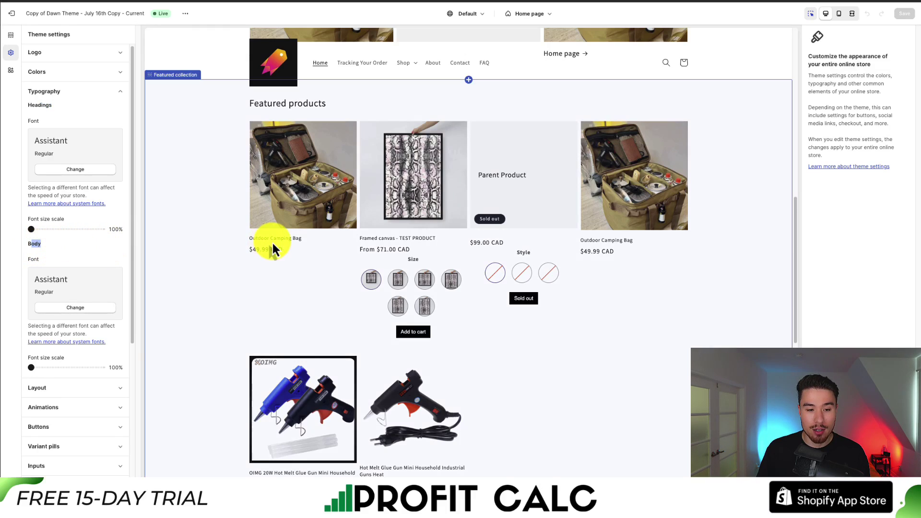
scroll(271, 247, up, 5)
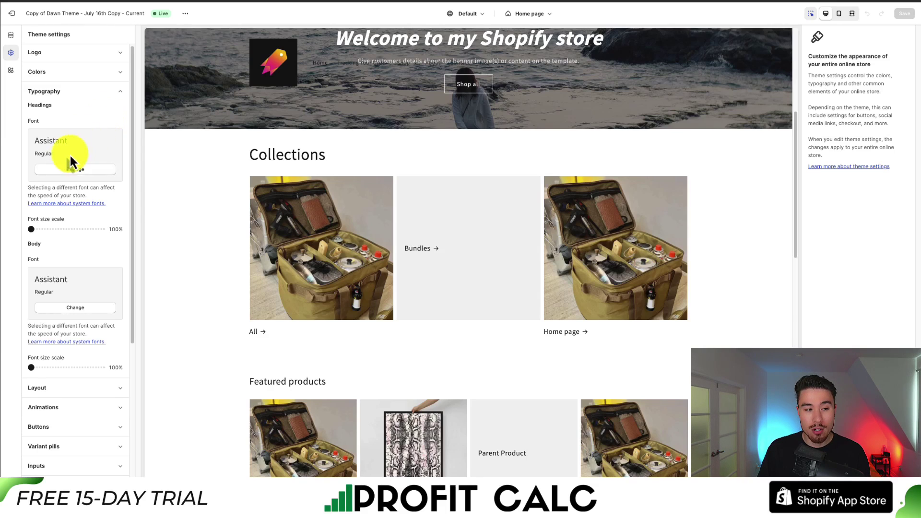
- Replace the Assistant heading font with Abel Regular from the Select font panel
click(56, 169)
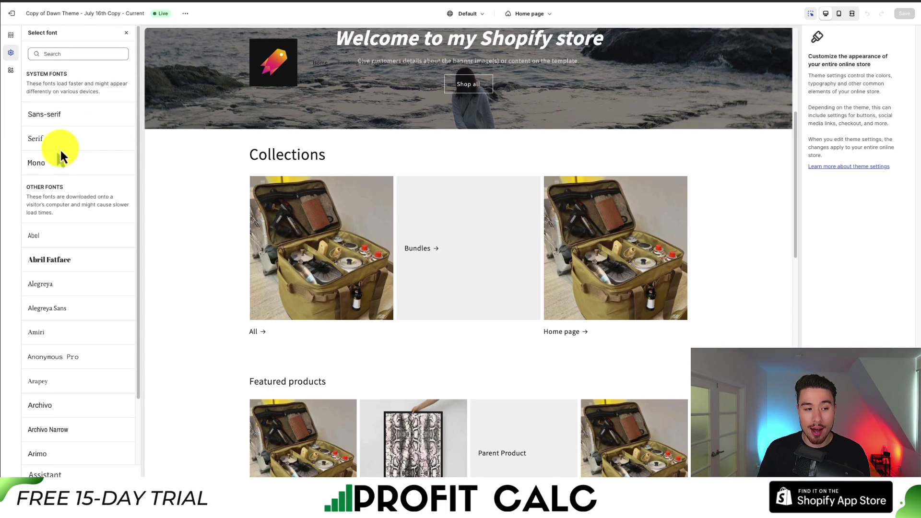
drag(35, 85, 94, 85)
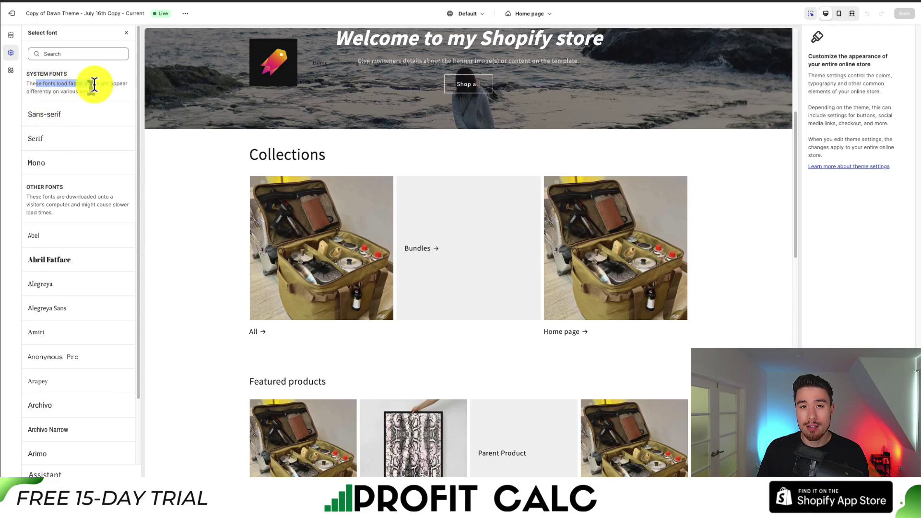
click(59, 195)
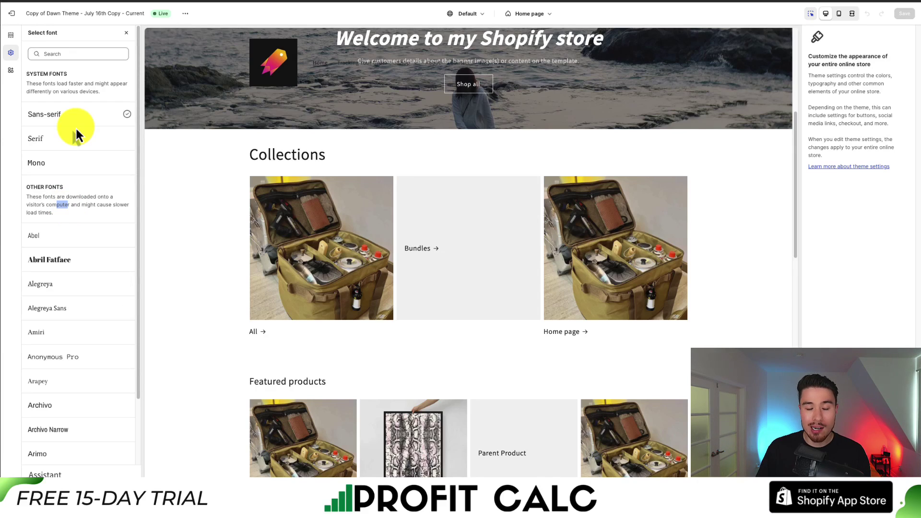
click(76, 172)
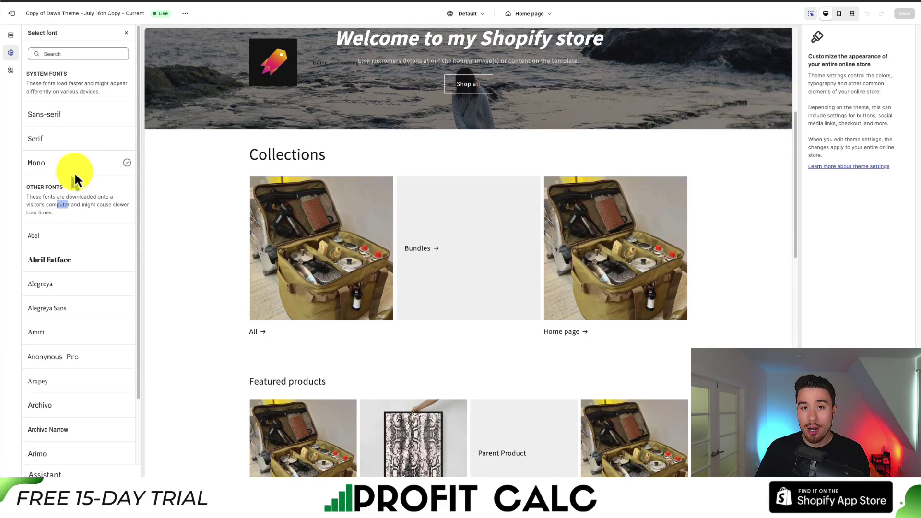
scroll(75, 174, down, 2)
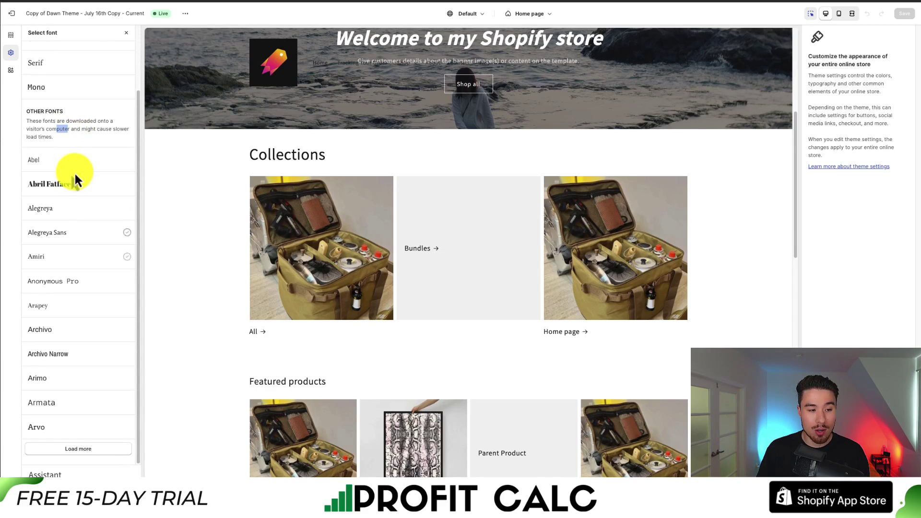
click(73, 165)
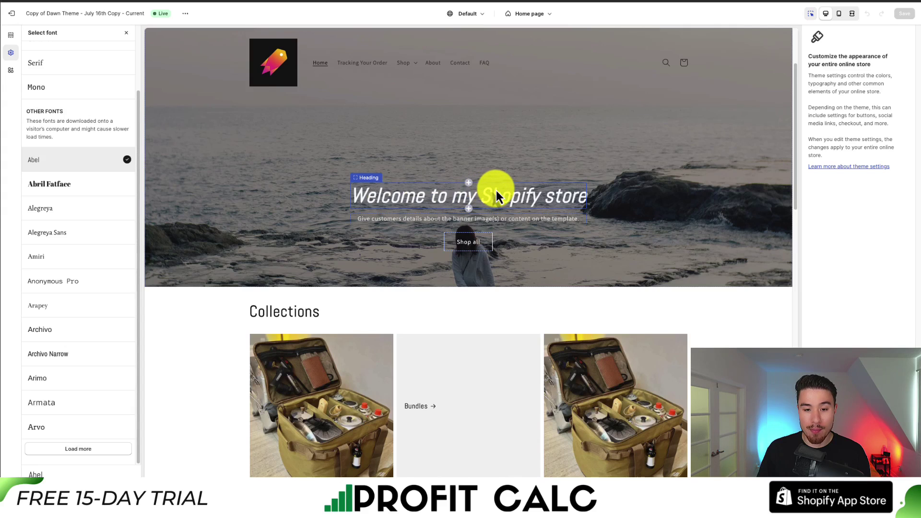
scroll(496, 191, down, 2)
scroll(496, 190, down, 8)
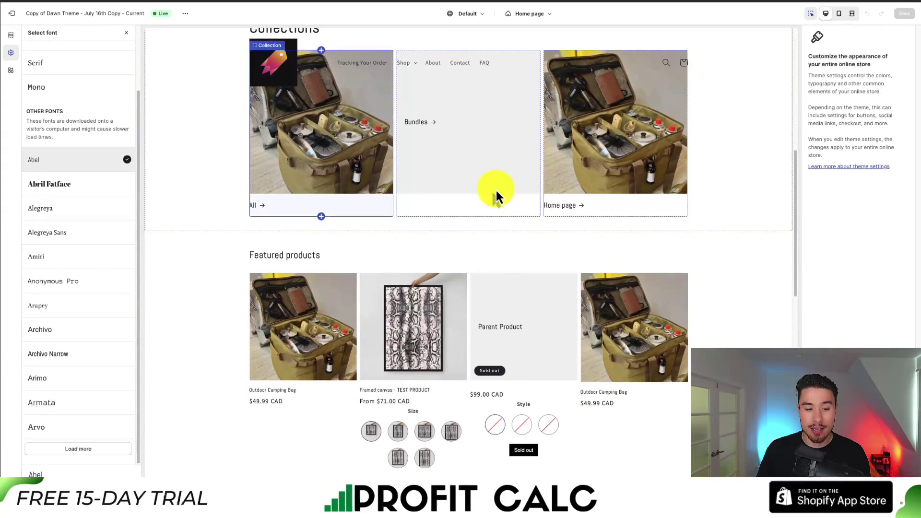
scroll(67, 163, up, 3)
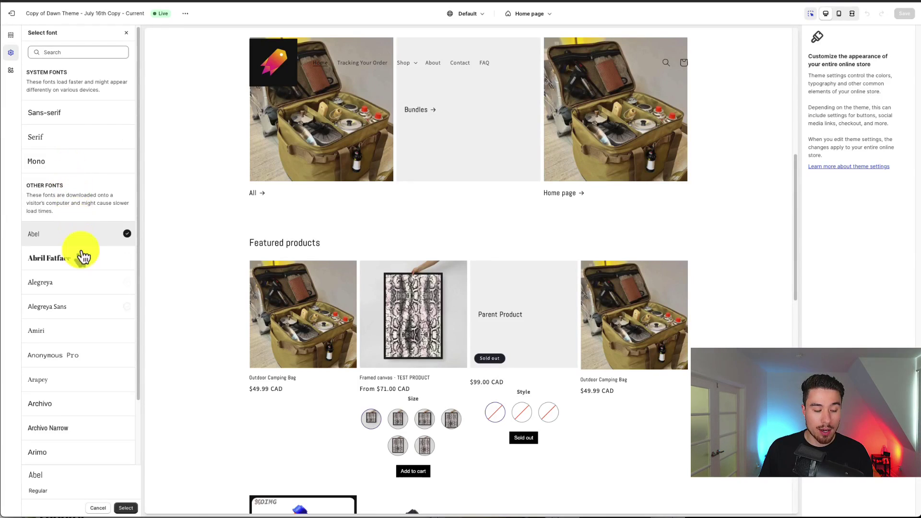
click(124, 510)
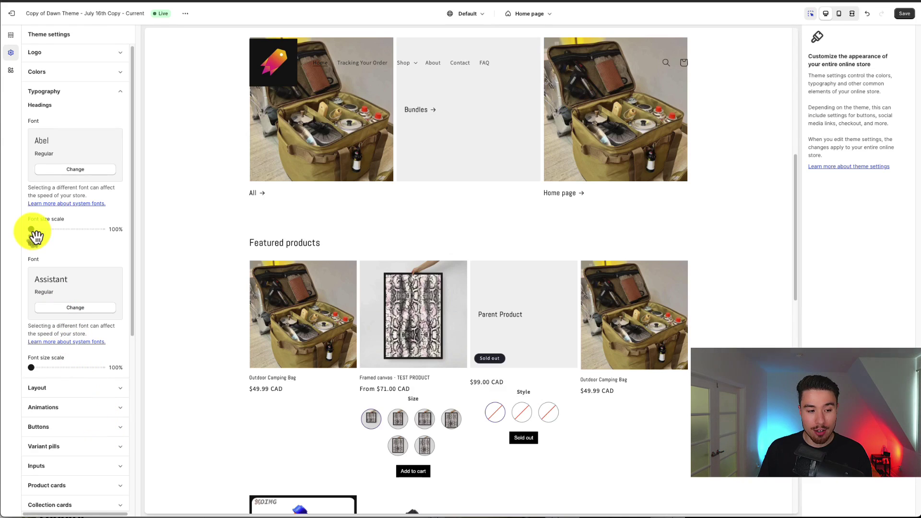
- Scale the heading font size to 115% and pick Cabin as the body font
drag(31, 229, 53, 229)
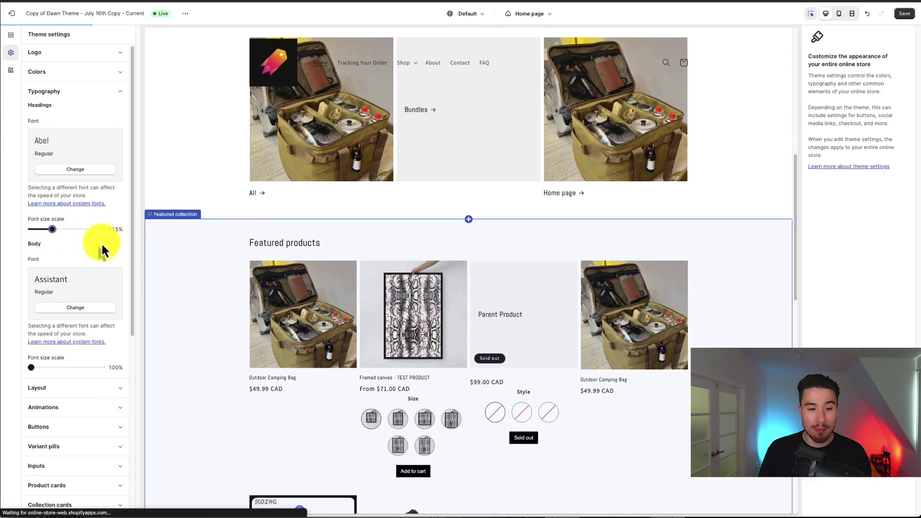
scroll(225, 268, up, 5)
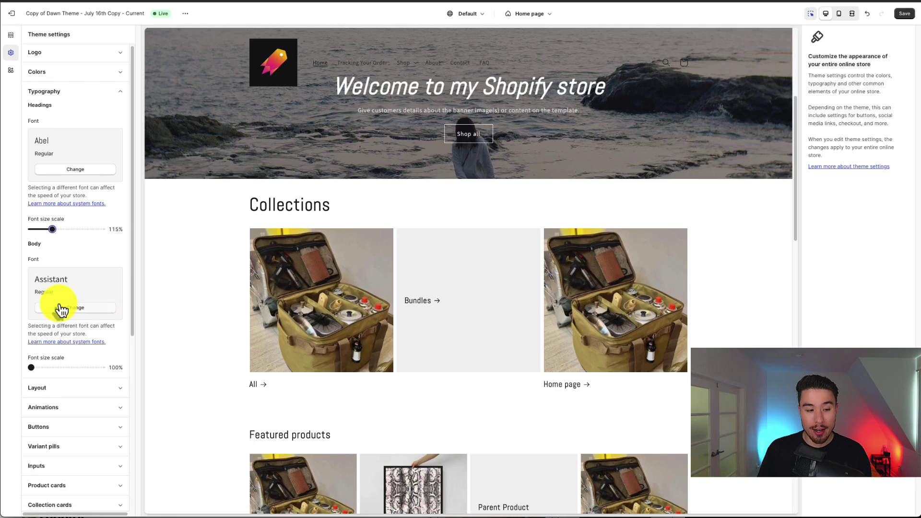
click(60, 307)
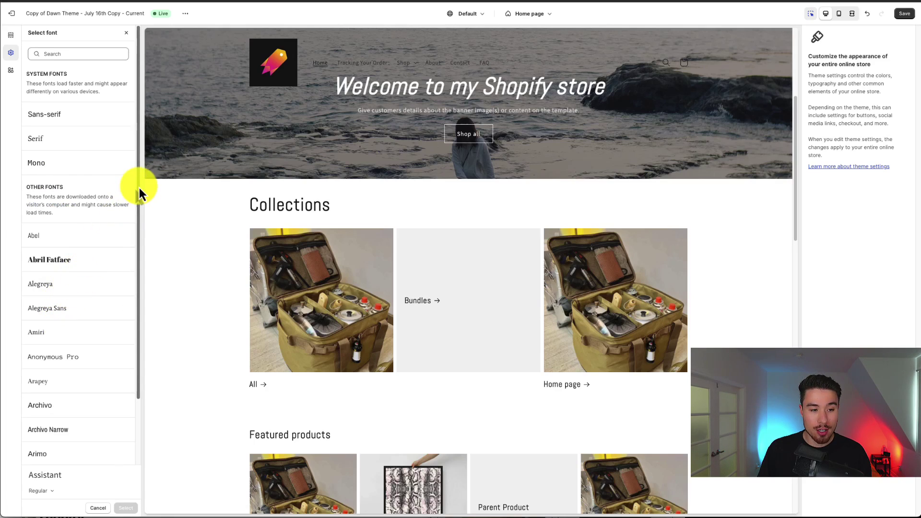
scroll(138, 195, down, 3)
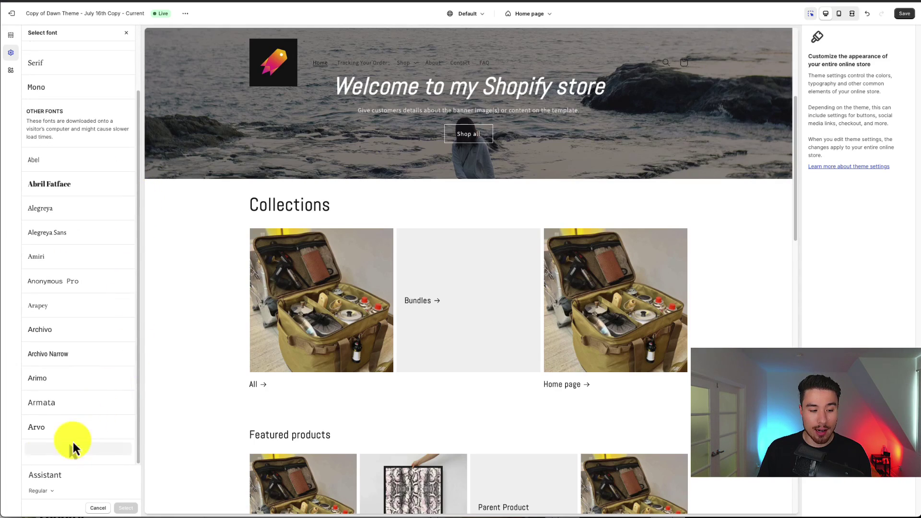
scroll(73, 431, down, 12)
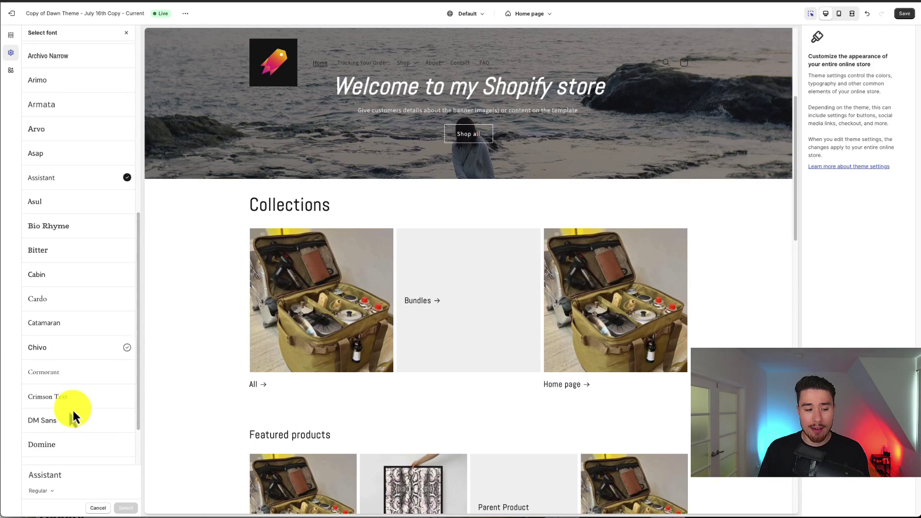
scroll(73, 411, down, 3)
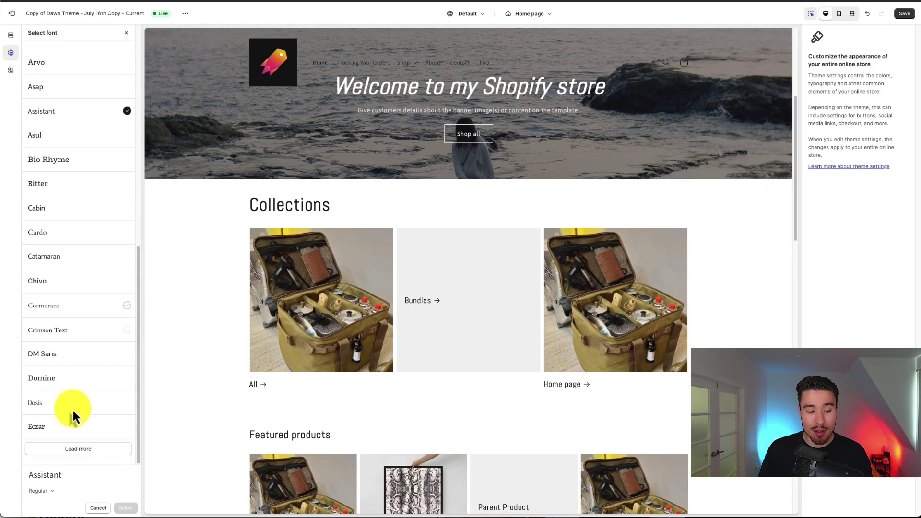
click(54, 217)
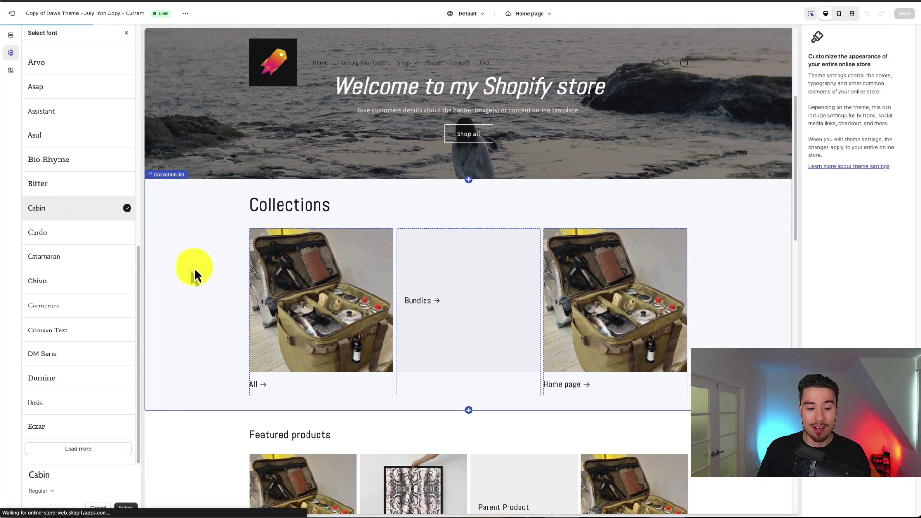
- Apply Cabin as the body font and save the theme
scroll(215, 283, down, 10)
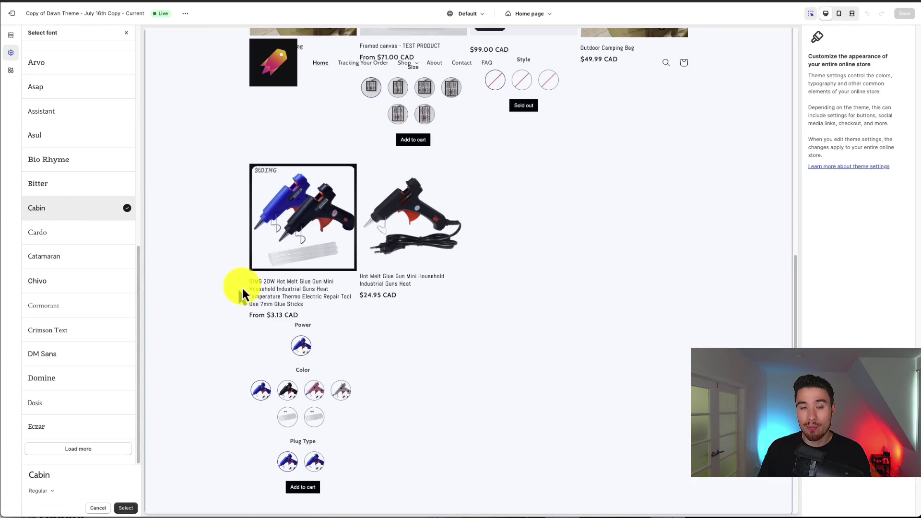
click(74, 450)
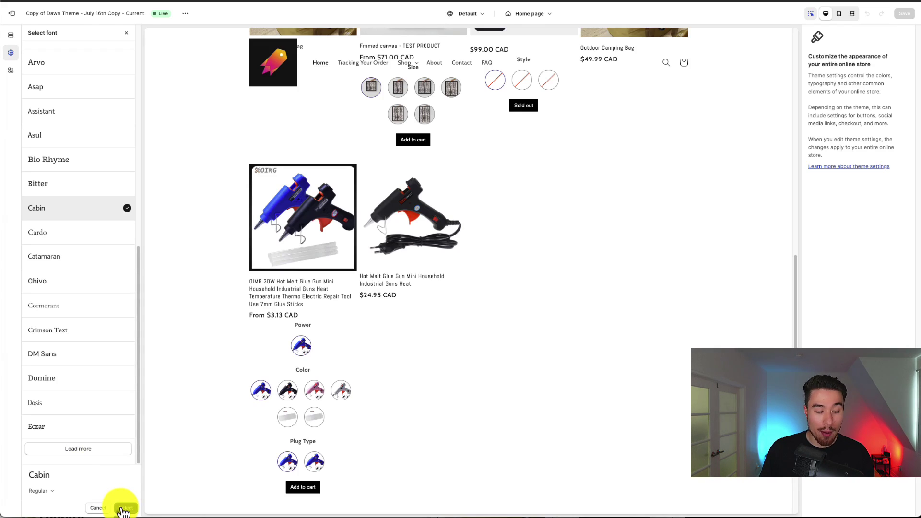
click(123, 512)
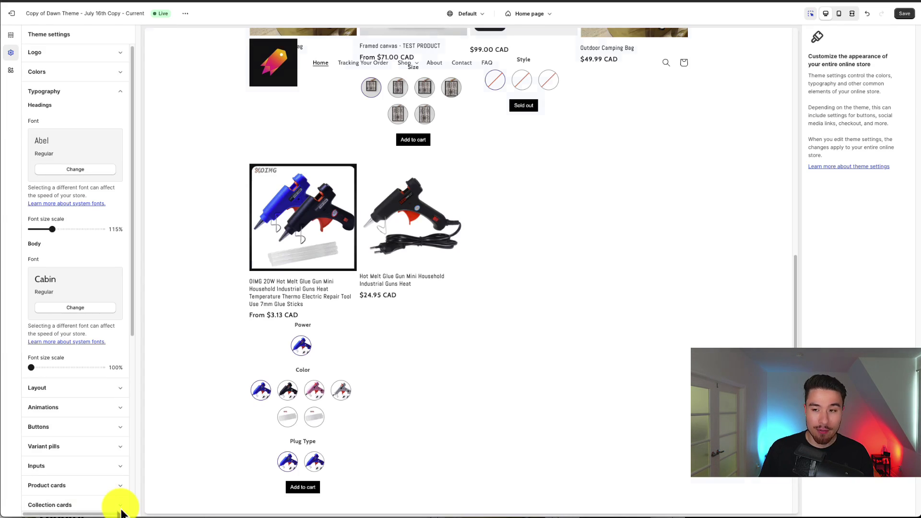
scroll(336, 353, up, 10)
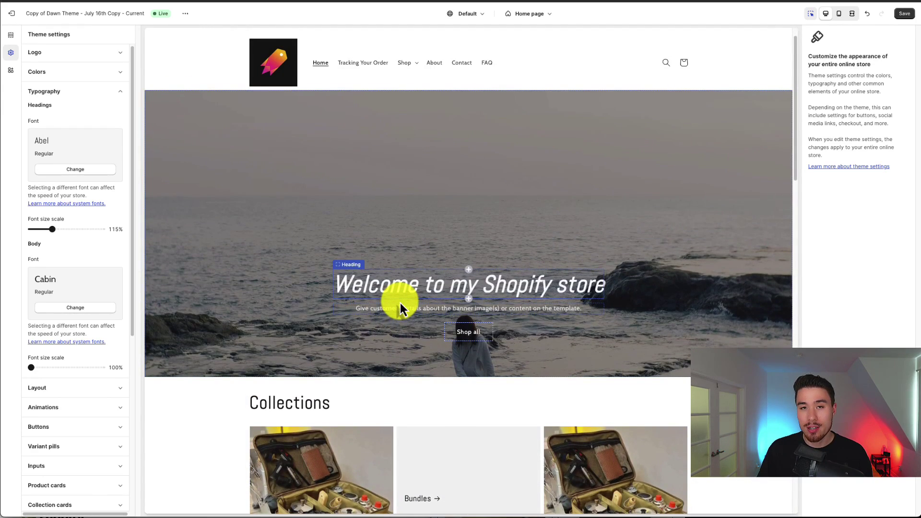
click(904, 14)
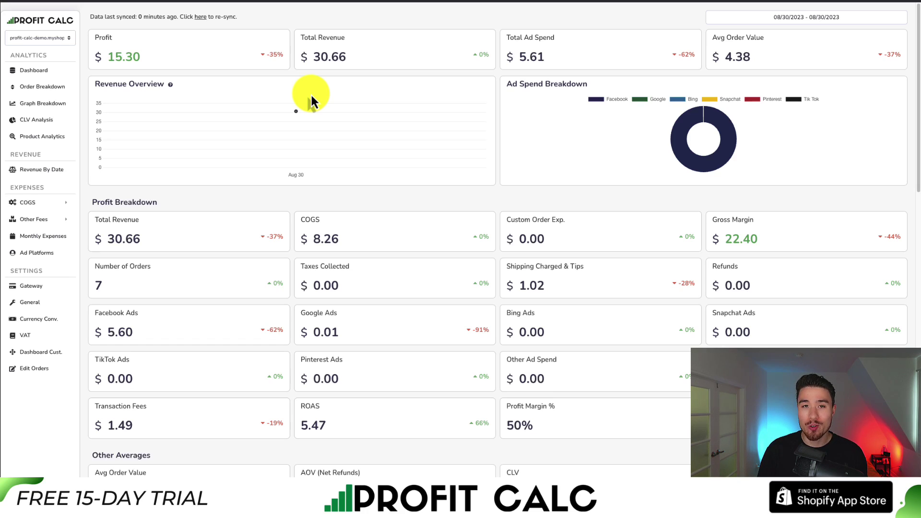
- Set the dashboard date range to Last 7 Days (08/24/2023–08/30/2023)
click(798, 17)
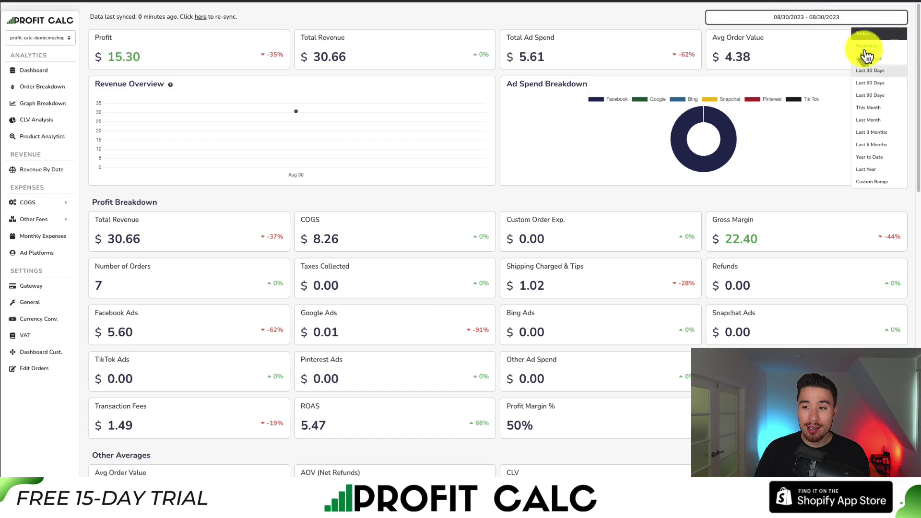
click(883, 59)
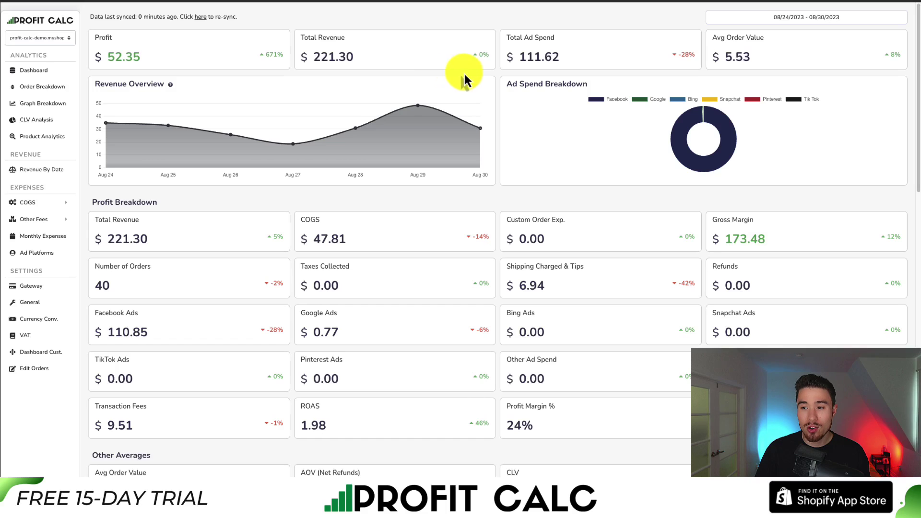
scroll(913, 100, down, 1)
drag(913, 101, 905, 82)
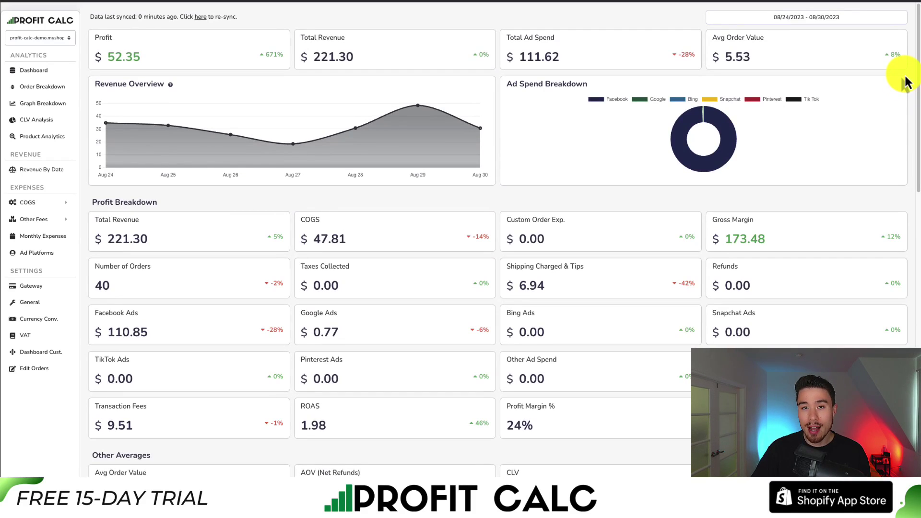